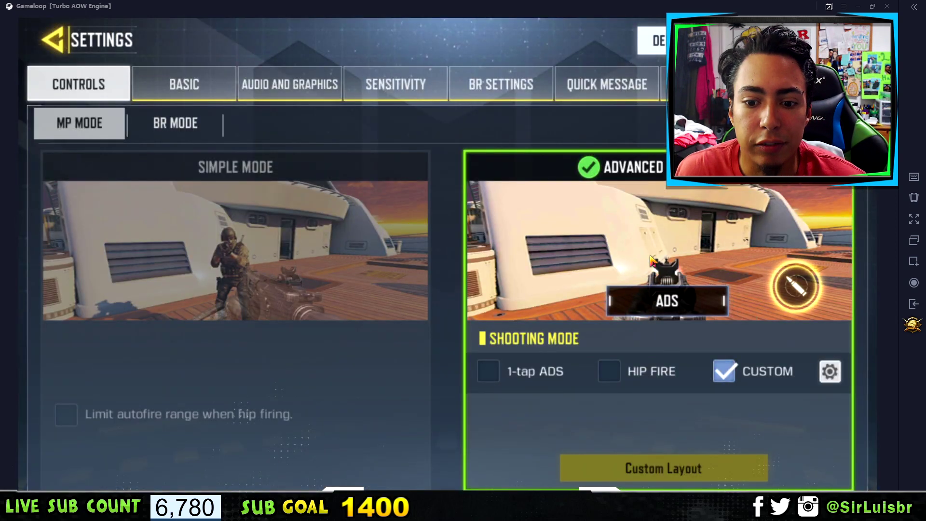
Step: Review the per-weapon custom shooting mode for MP and the control settings for BR mode
click(732, 374)
click(833, 374)
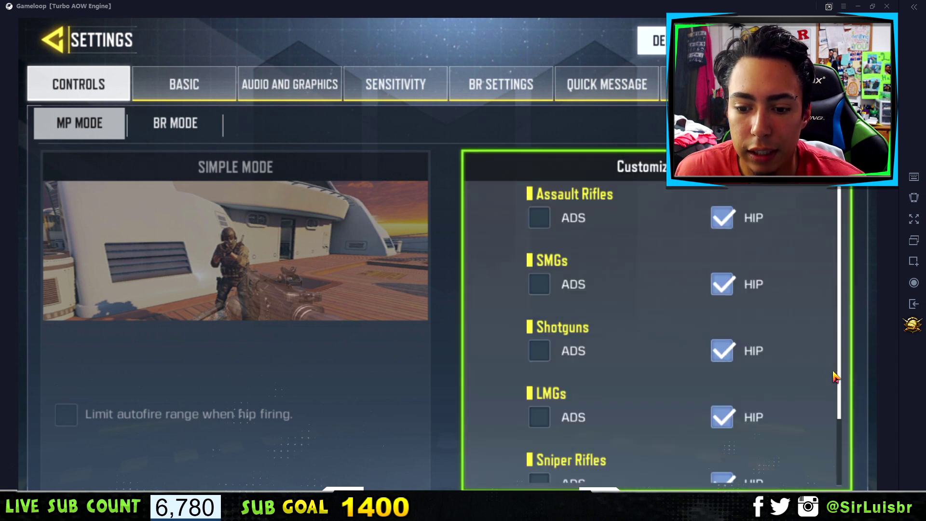
click(832, 167)
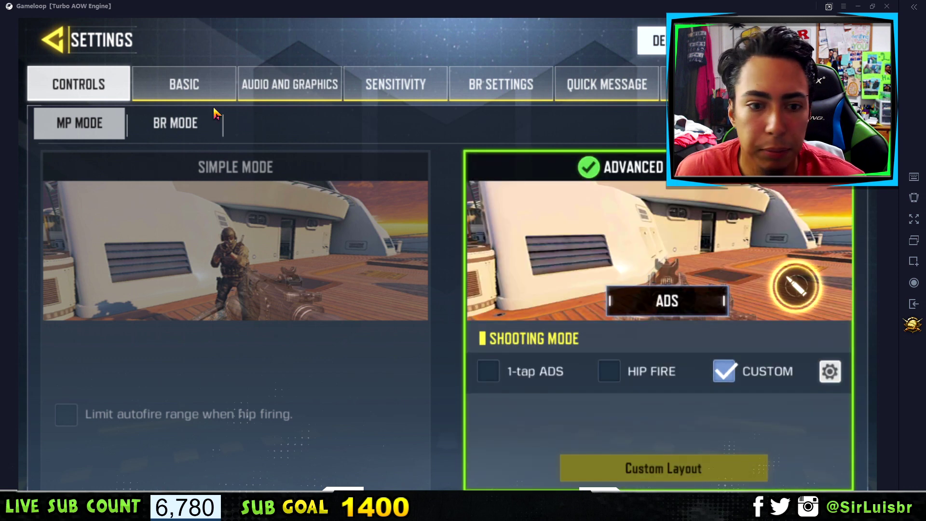
click(177, 119)
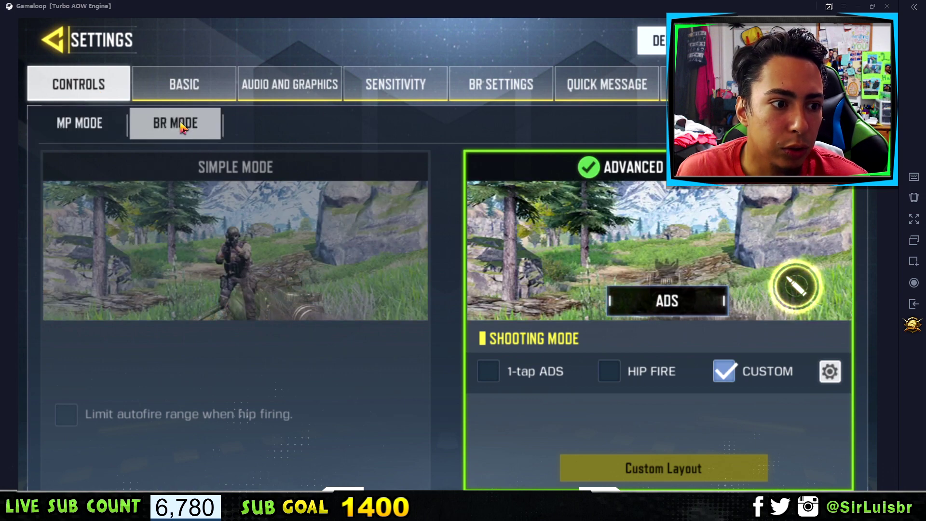
click(111, 124)
Step: Try Tap to ADS in the basic MP settings, and return the aiming option to Tap and Hold to ADS
click(210, 94)
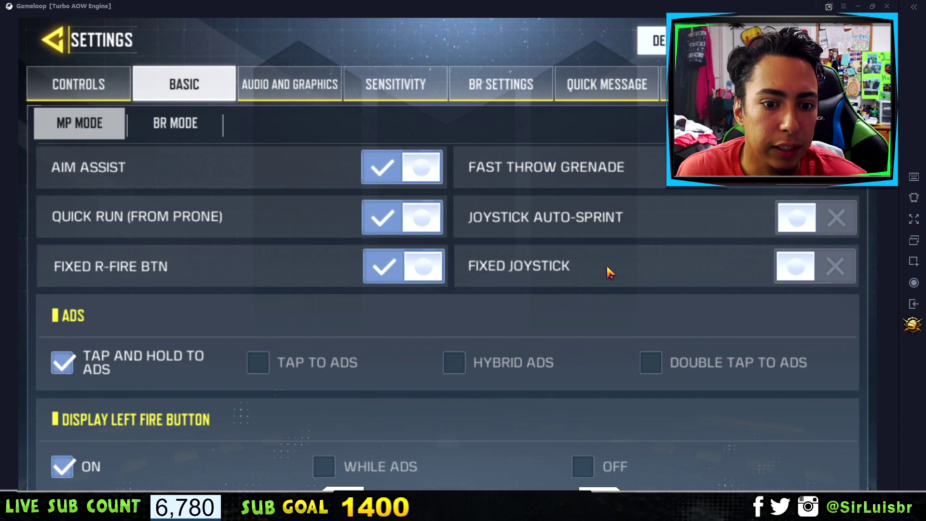
scroll(608, 271, down, 3)
scroll(599, 287, up, 3)
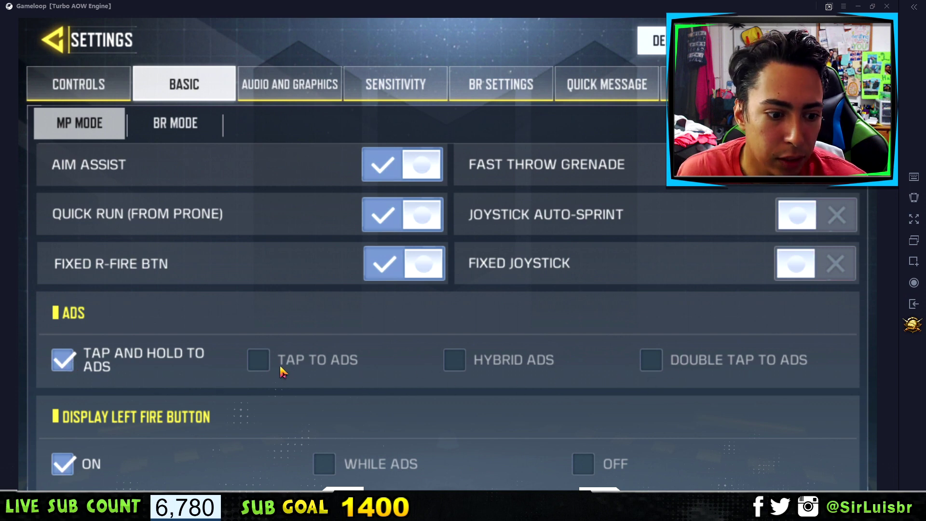
click(260, 361)
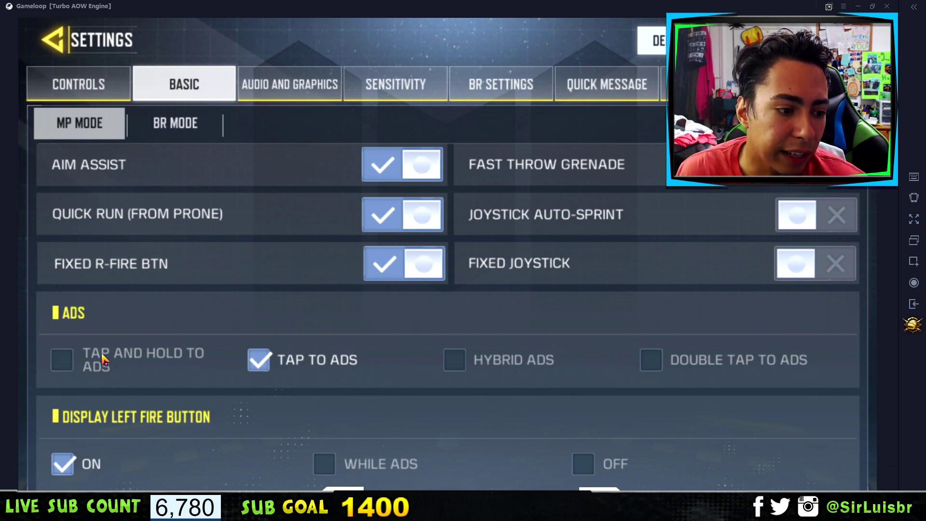
click(61, 362)
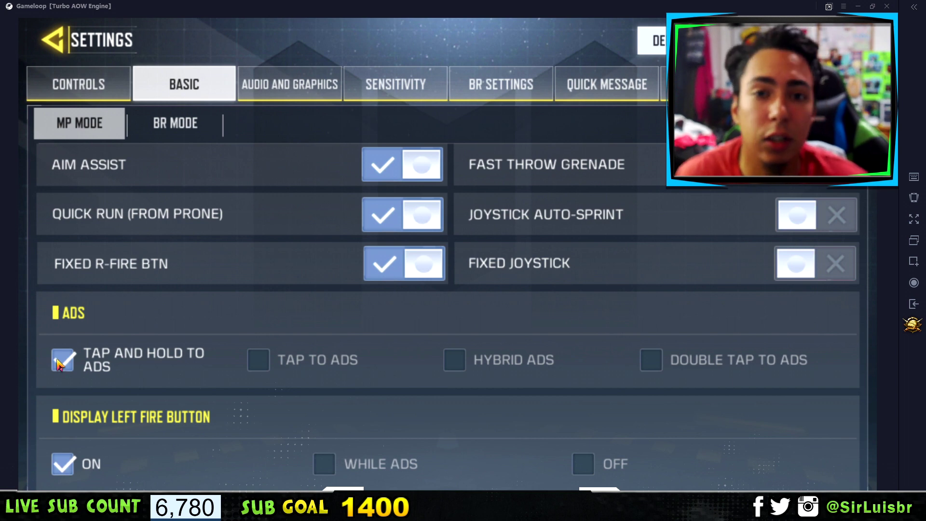
Step: Set the graphic quality to Max
click(295, 81)
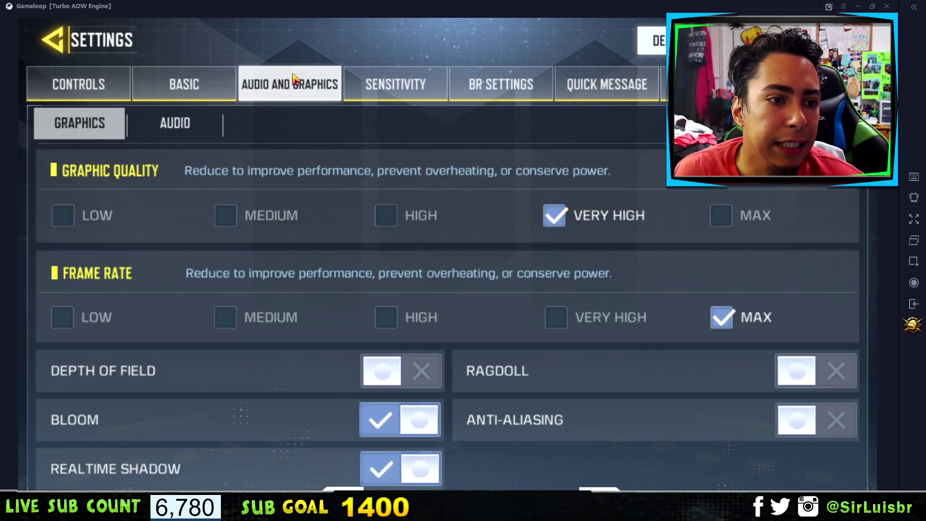
click(730, 225)
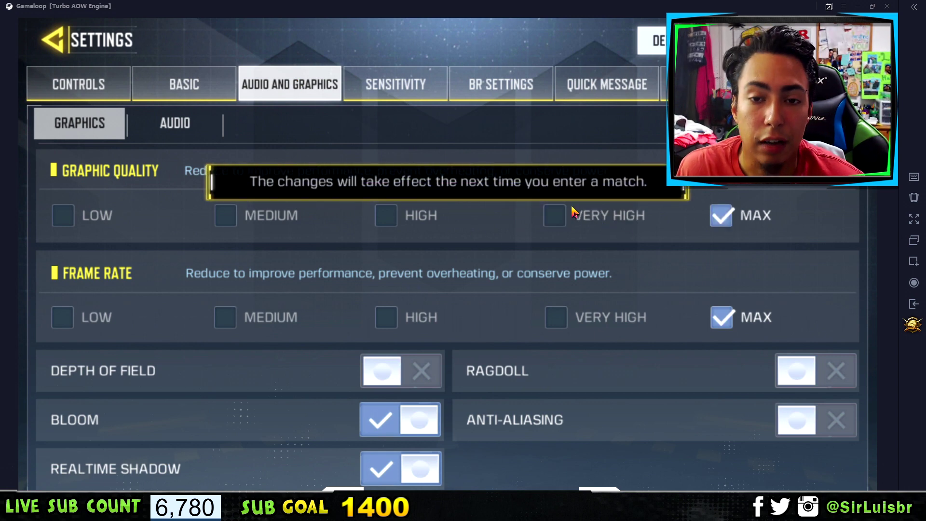
click(385, 215)
click(721, 217)
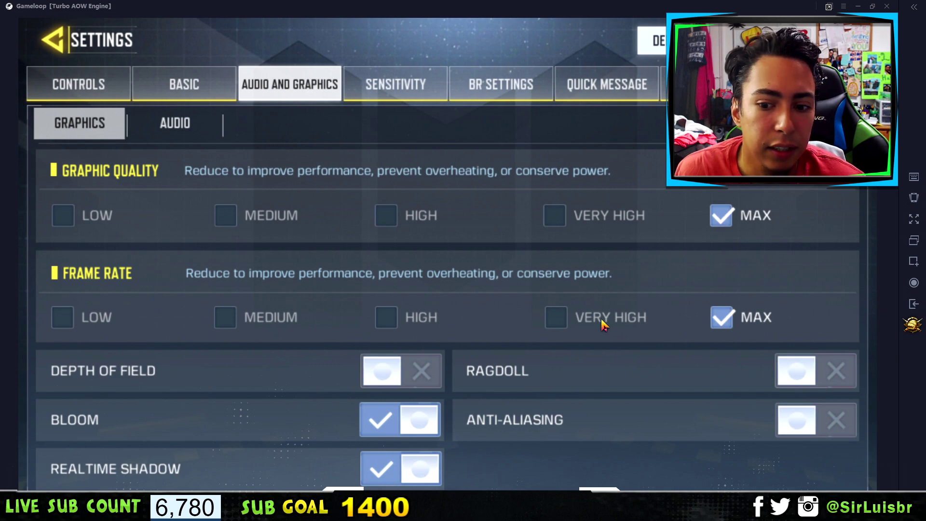
Step: Enable Depth of Field and Anti-Aliasing in the graphics settings
scroll(736, 320, down, 3)
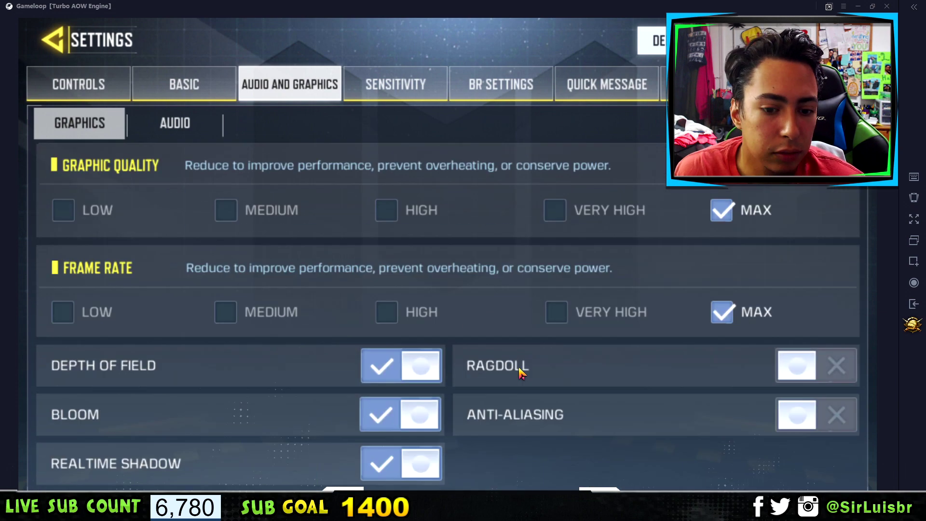
click(407, 364)
click(406, 364)
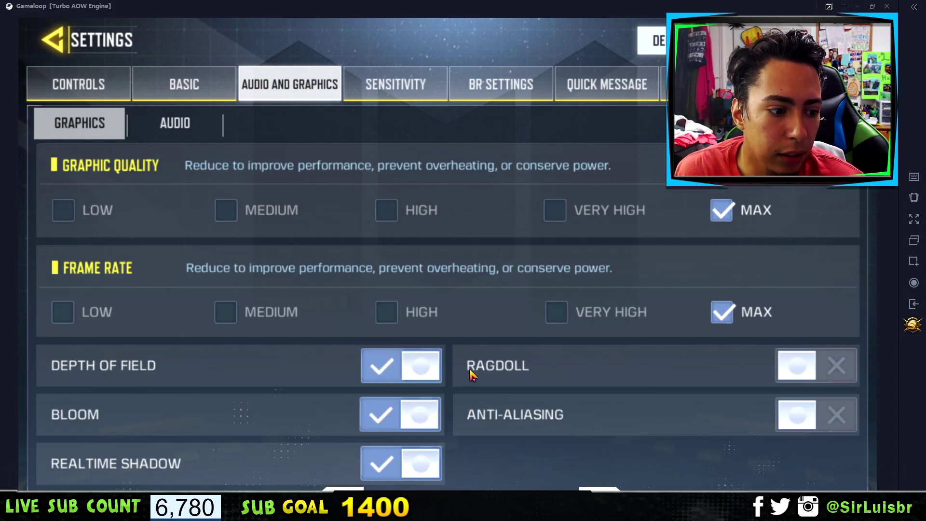
scroll(472, 376, down, 5)
scroll(472, 376, up, 5)
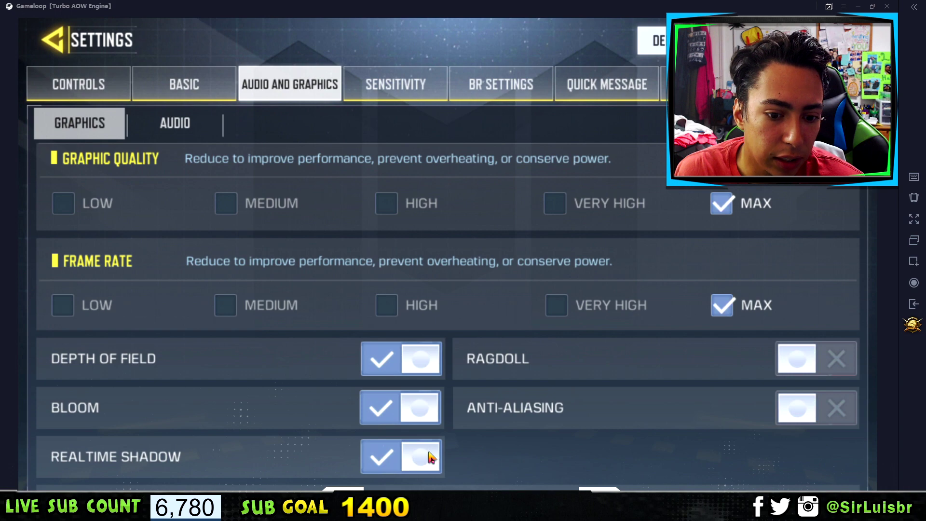
click(824, 412)
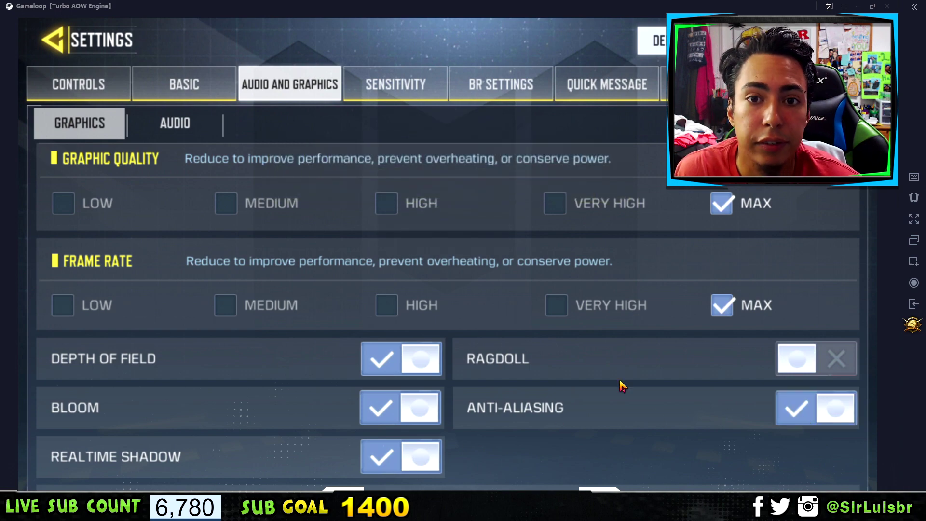
scroll(635, 381, down, 5)
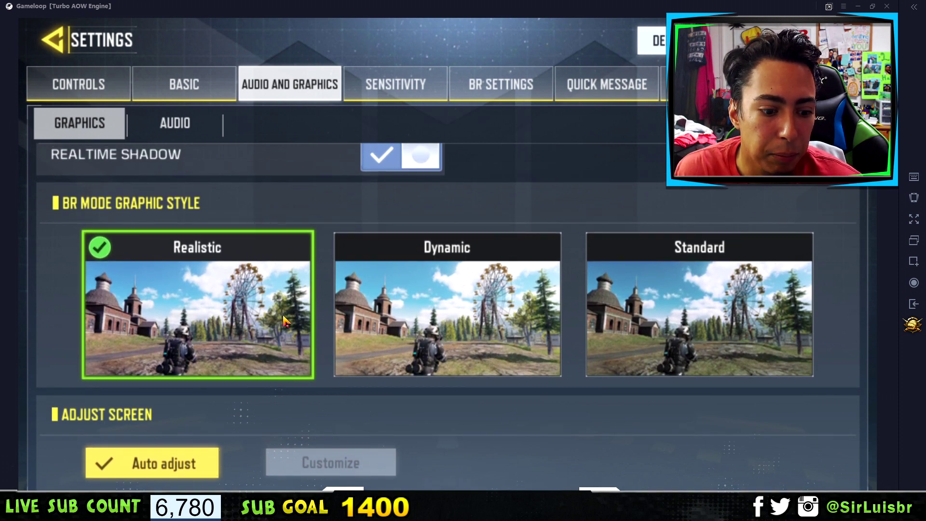
Step: Set the MP camera sensitivity to 18 for ADS and 17 for the tactic scope
click(389, 89)
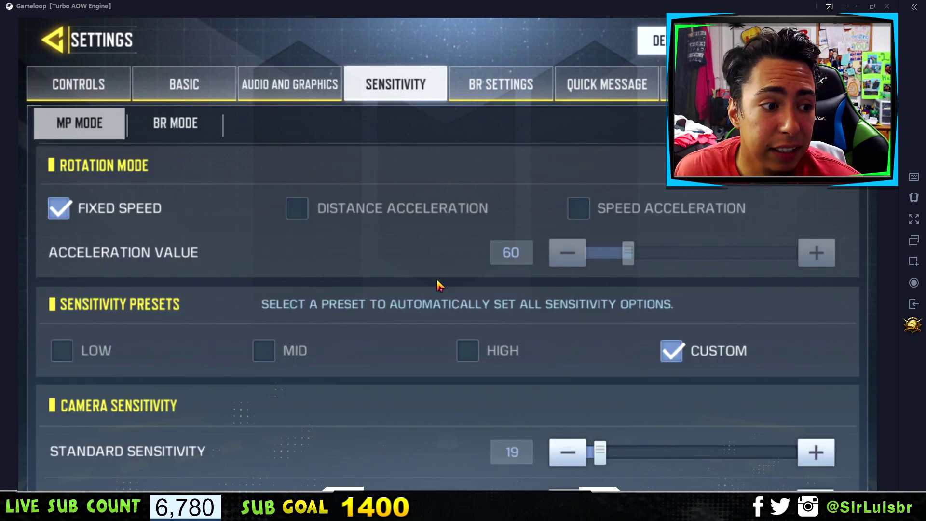
scroll(449, 282, down, 5)
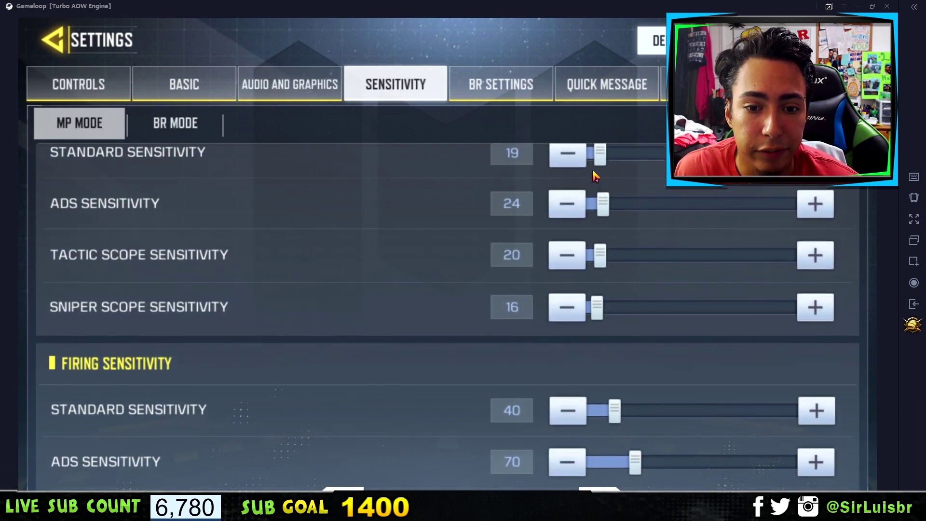
drag(602, 211, 597, 206)
drag(600, 255, 598, 255)
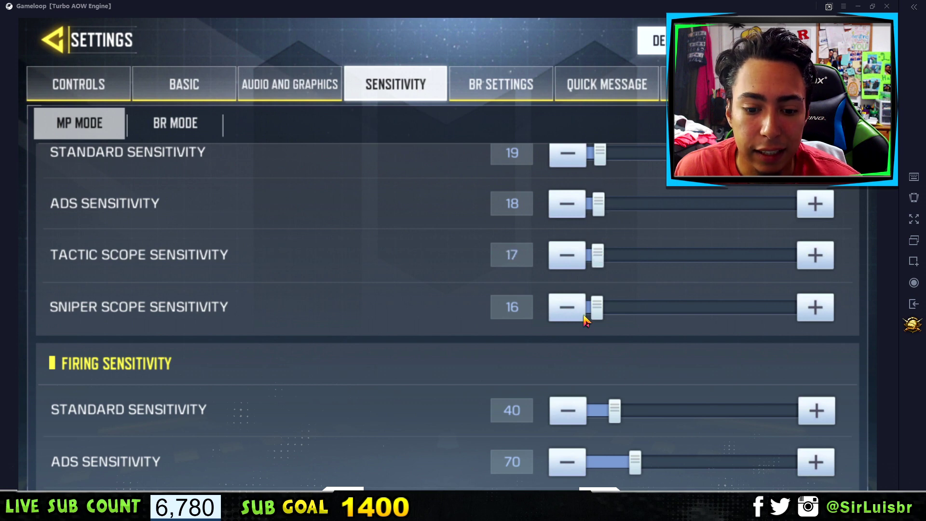
Step: Set the MP firing sensitivity to 36 for standard and 60 for ADS
drag(624, 427, 618, 424)
drag(639, 467, 628, 467)
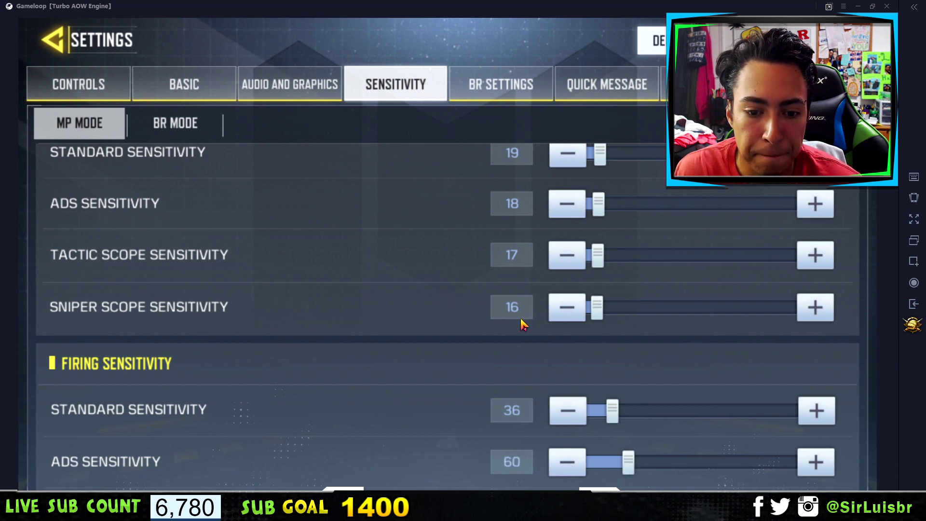
scroll(597, 408, up, 5)
scroll(597, 408, down, 5)
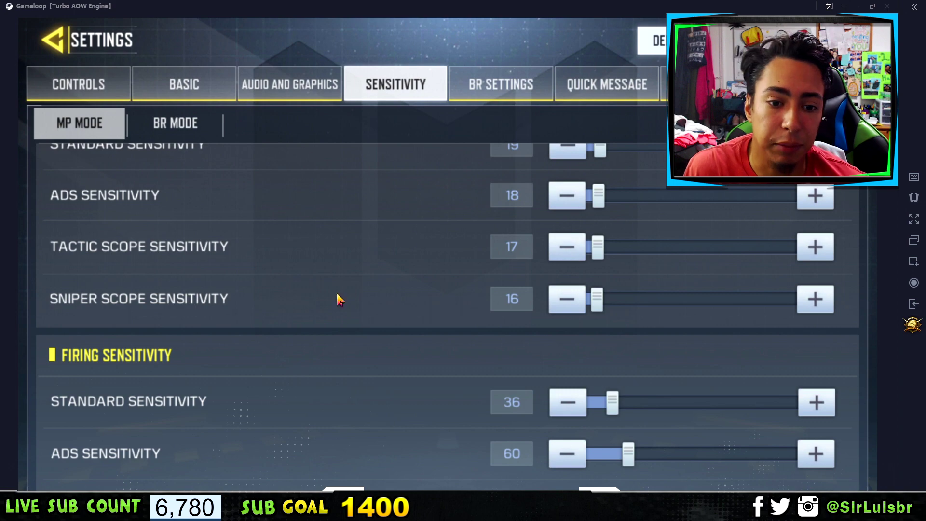
scroll(448, 274, down, 5)
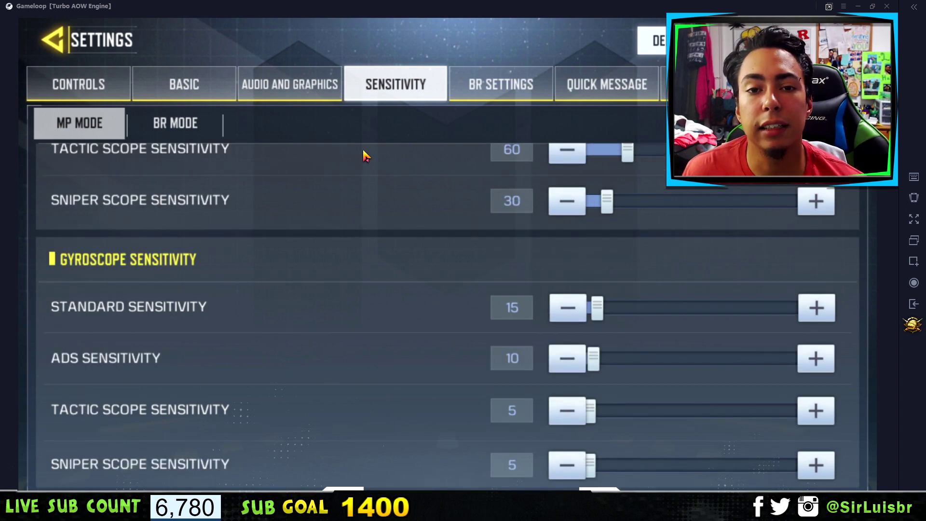
Step: Leave the settings to start a multiplayer match, and reposition the game window while the match menu is open
click(102, 36)
click(811, 464)
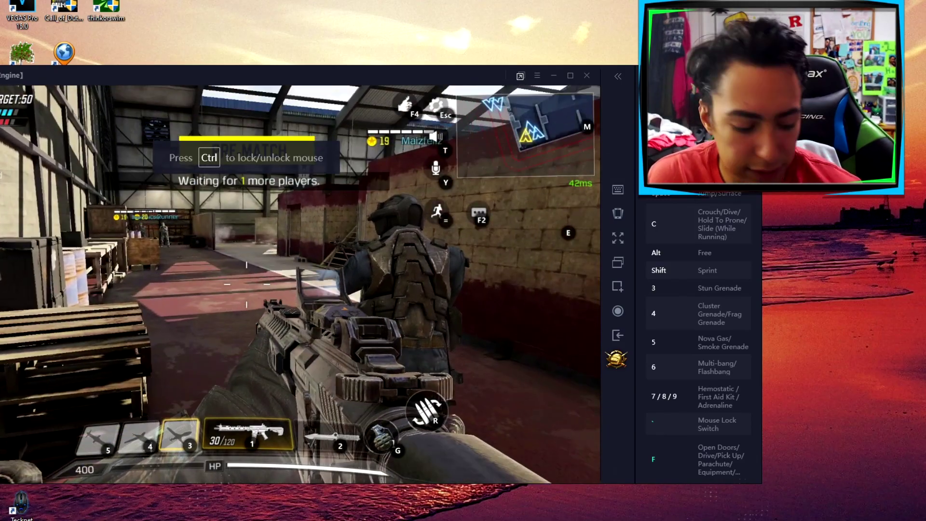
key(Escape)
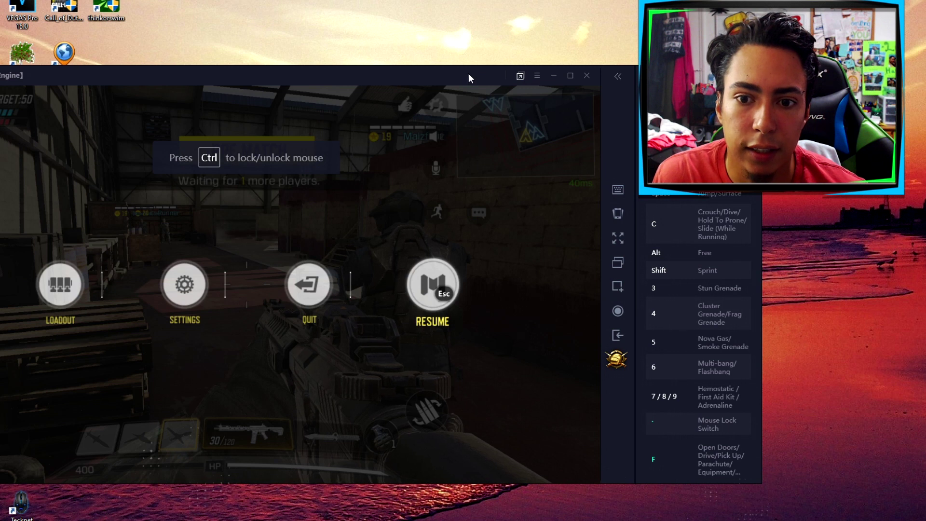
drag(469, 74, 353, 108)
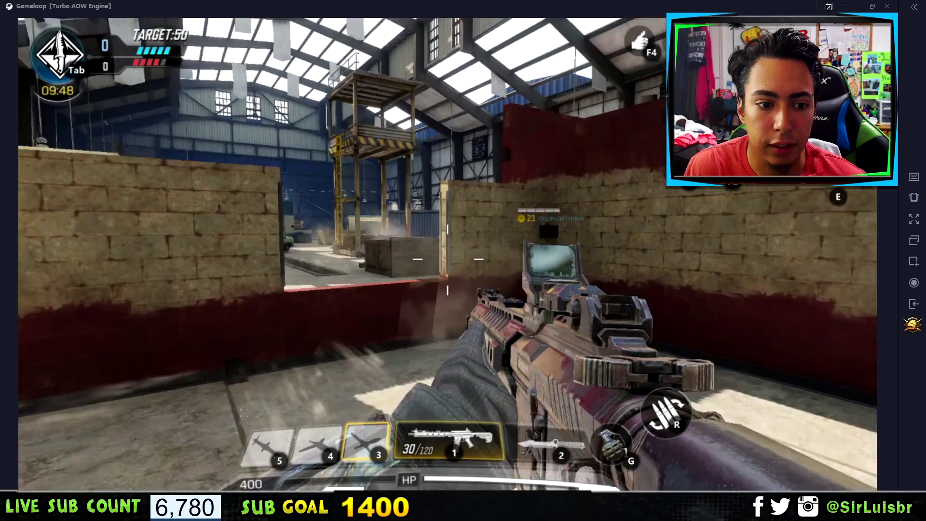
Step: Move through the warehouse and shoot enemies with the rifle while aiming down sights
key(w)
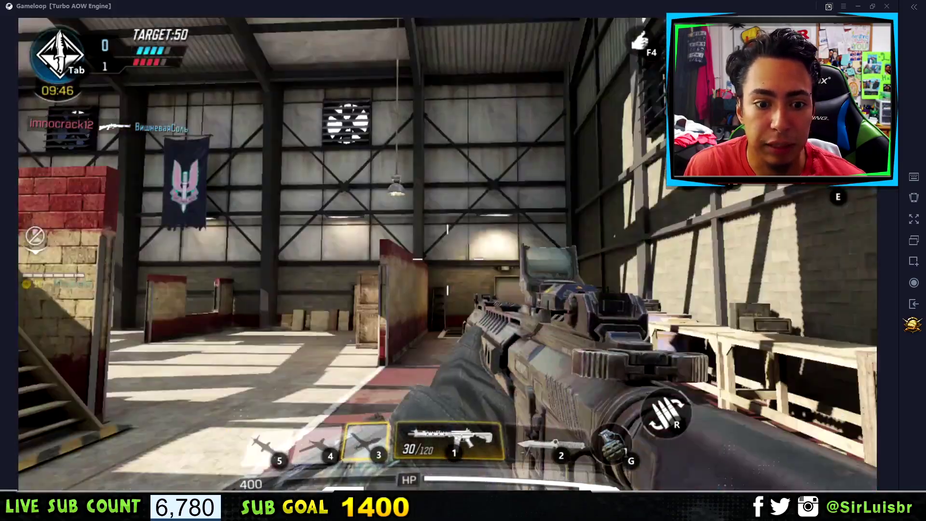
key(w)
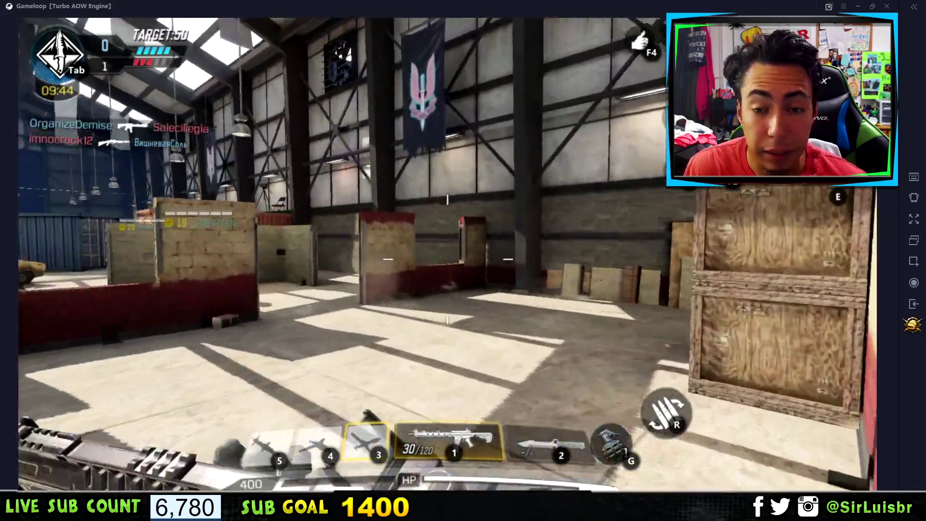
key(w)
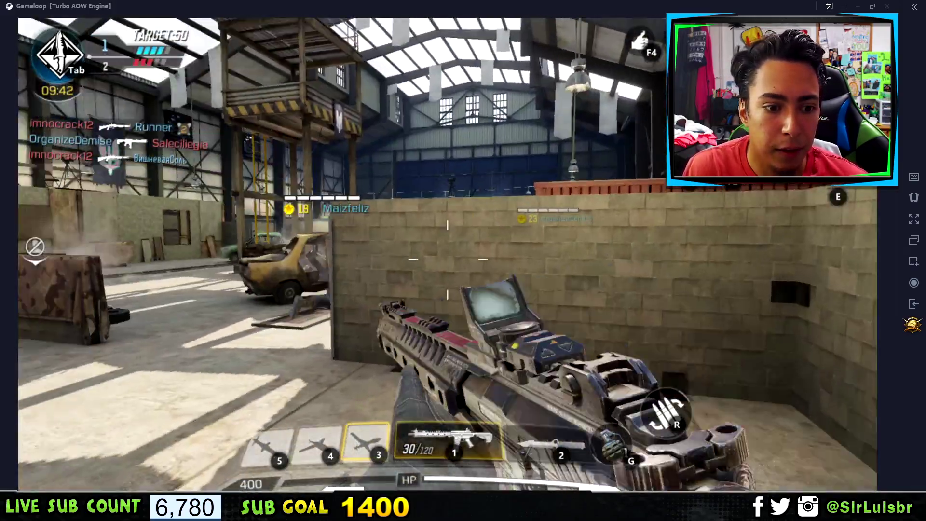
key(s)
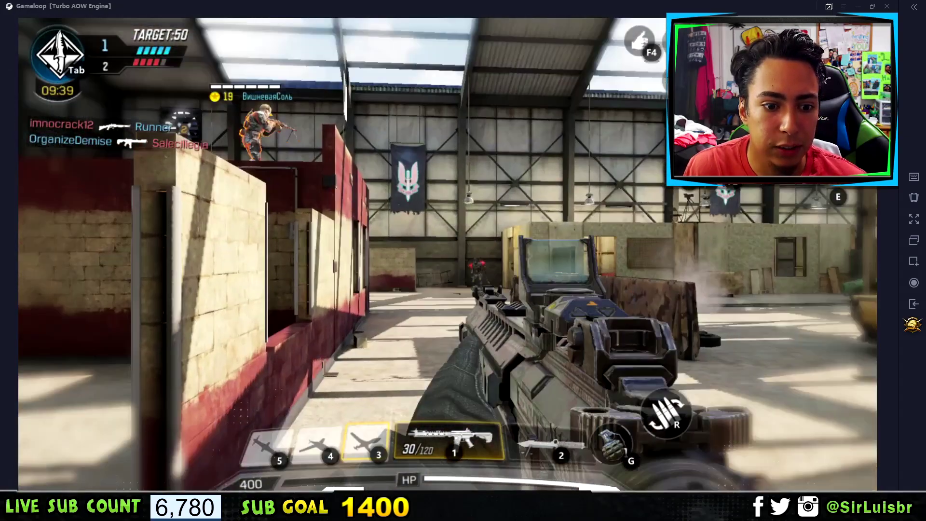
right_click(447, 259)
click(448, 259)
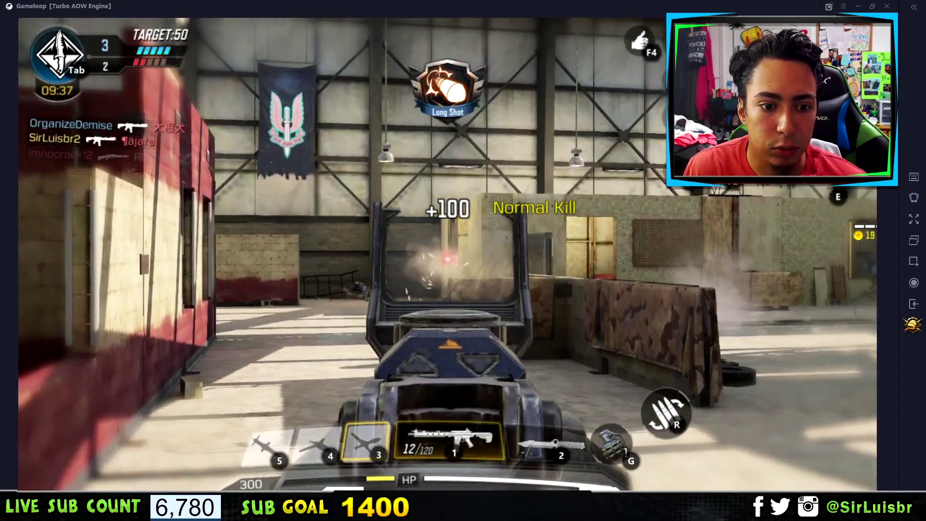
right_click(448, 259)
key(w)
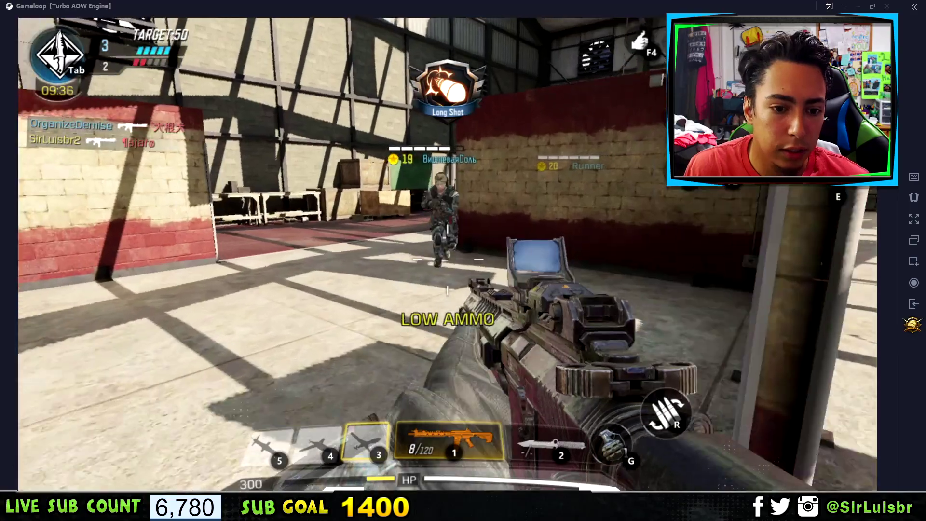
Step: Reload the rifle and advance along the warehouse's brick wall
key(r)
key(r)
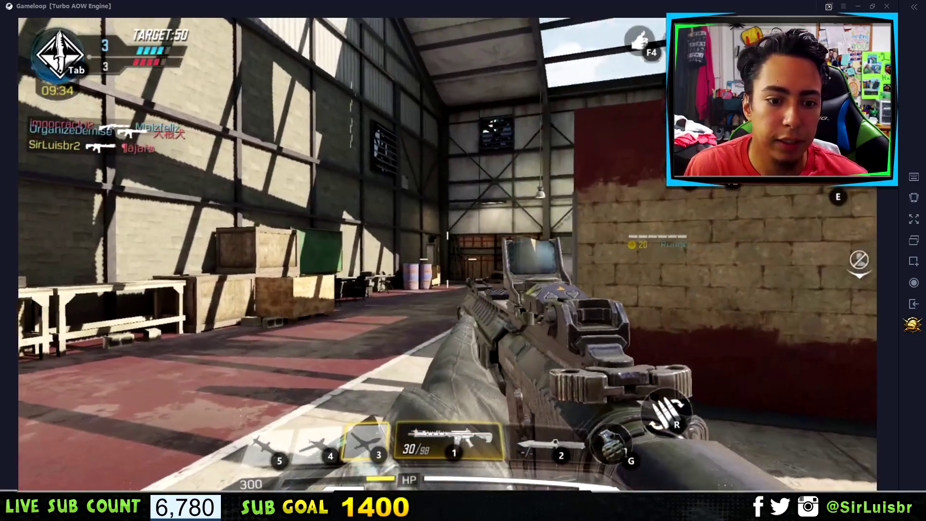
right_click(448, 259)
right_click(448, 259)
key(w)
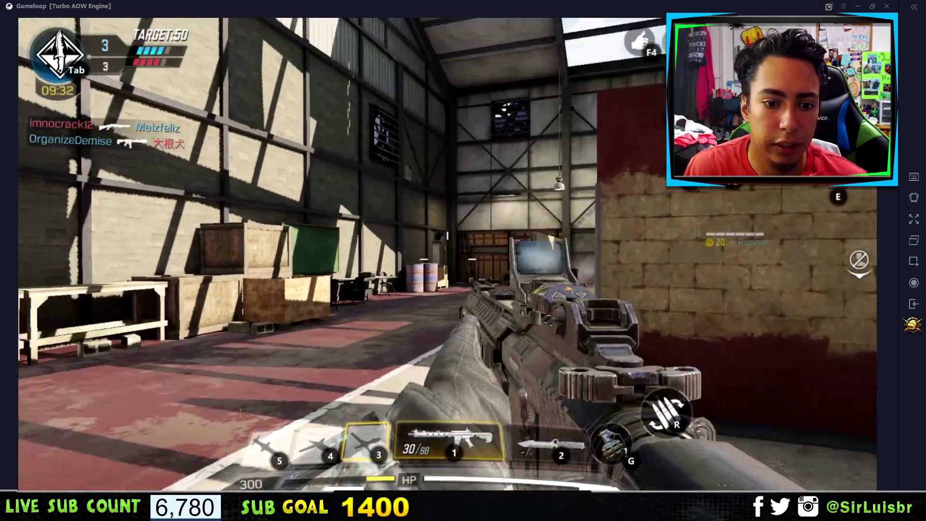